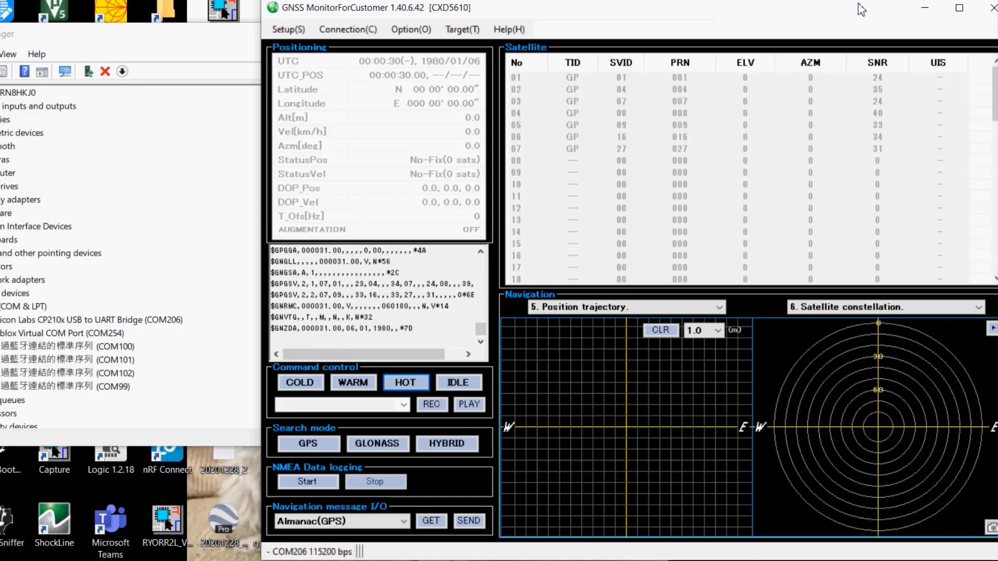
Move the GNSS MonitorForCustomer window slightly left.
left_click_drag(862, 9, 829, 9)
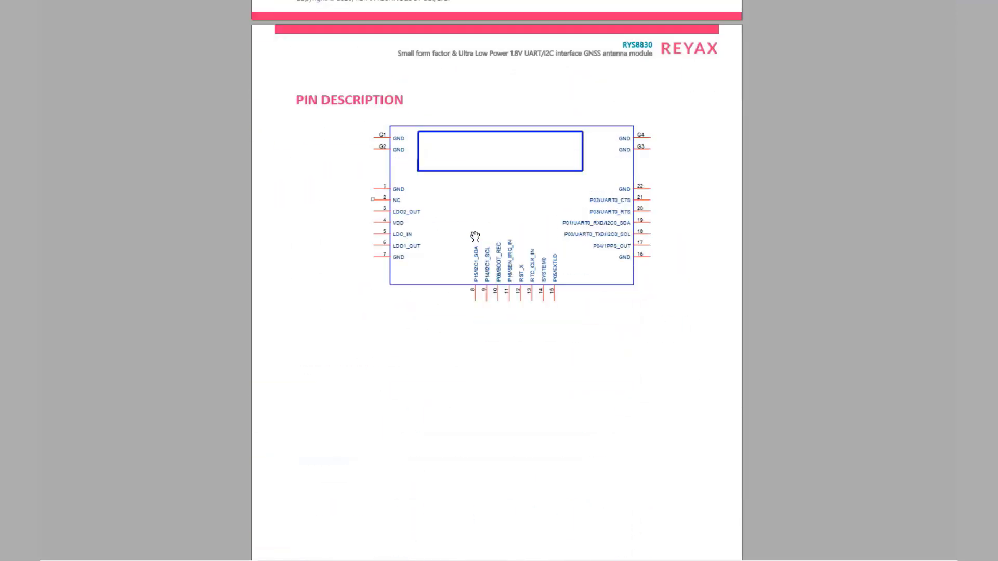
scroll(471, 187, "up", 3)
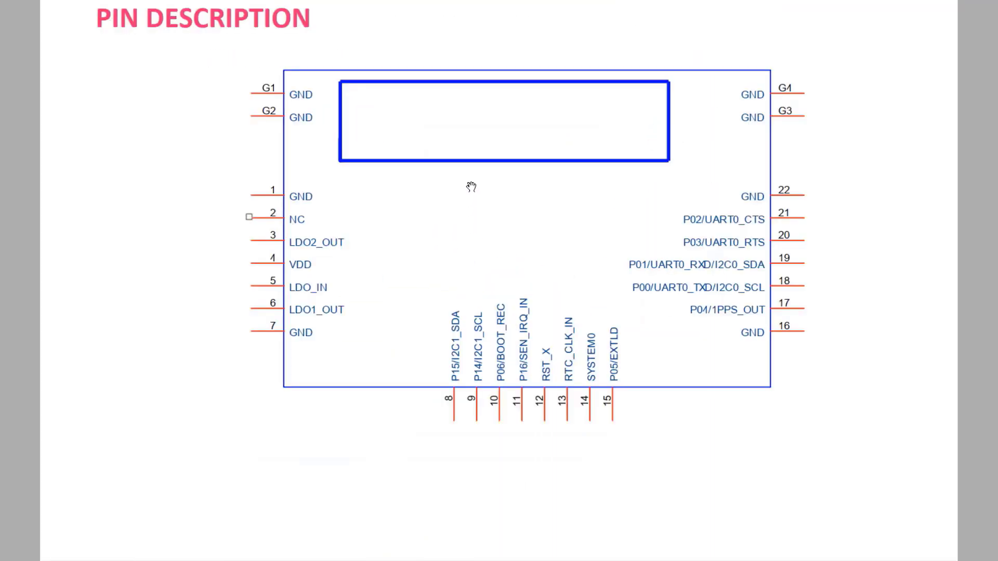
scroll(471, 188, "down", 3)
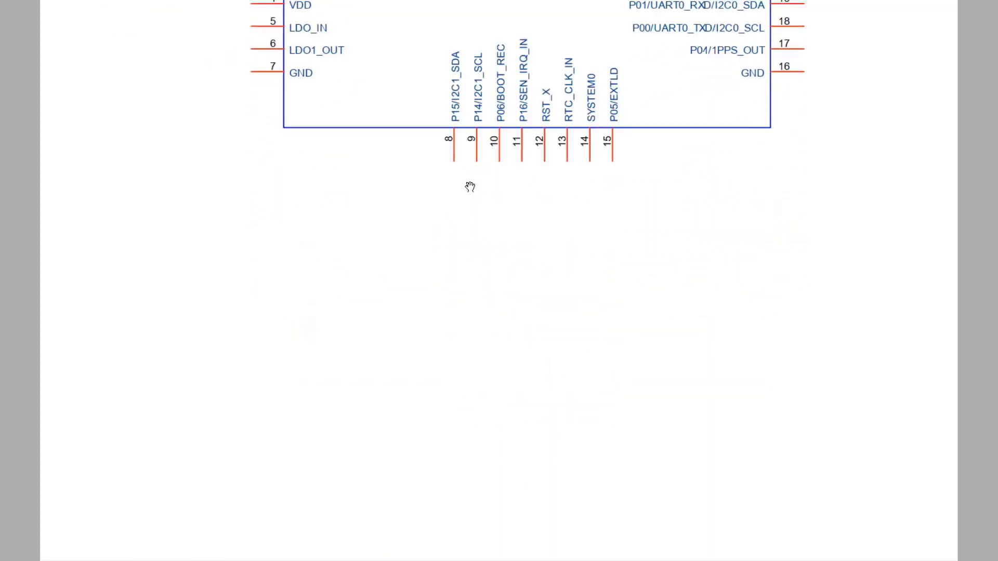
scroll(470, 185, "down", 3)
scroll(470, 185, "down", 3)
scroll(469, 185, "down", 5)
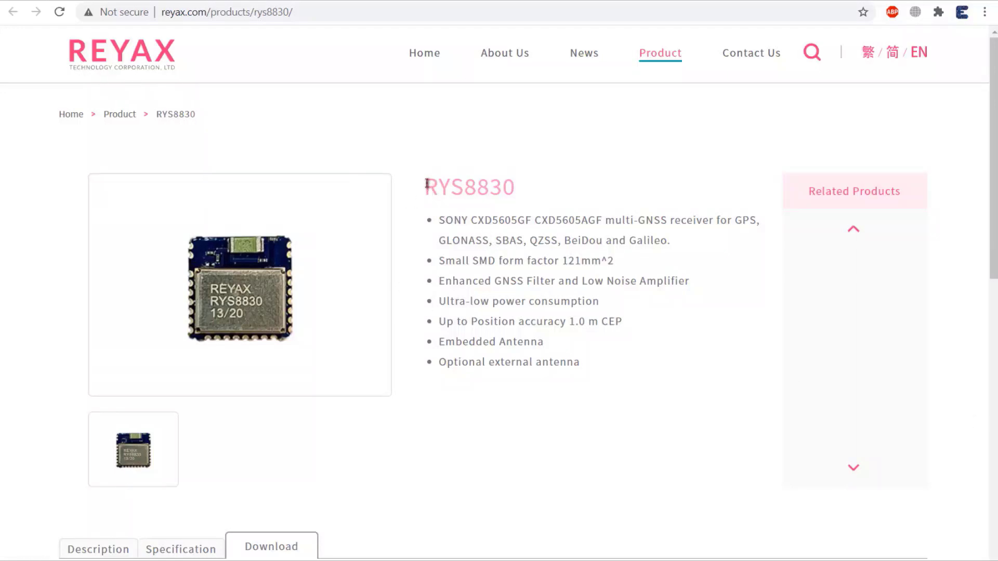
Highlight the RYS8830 product heading and its feature list on the Reyax page.
left_click_drag(427, 184, 523, 188)
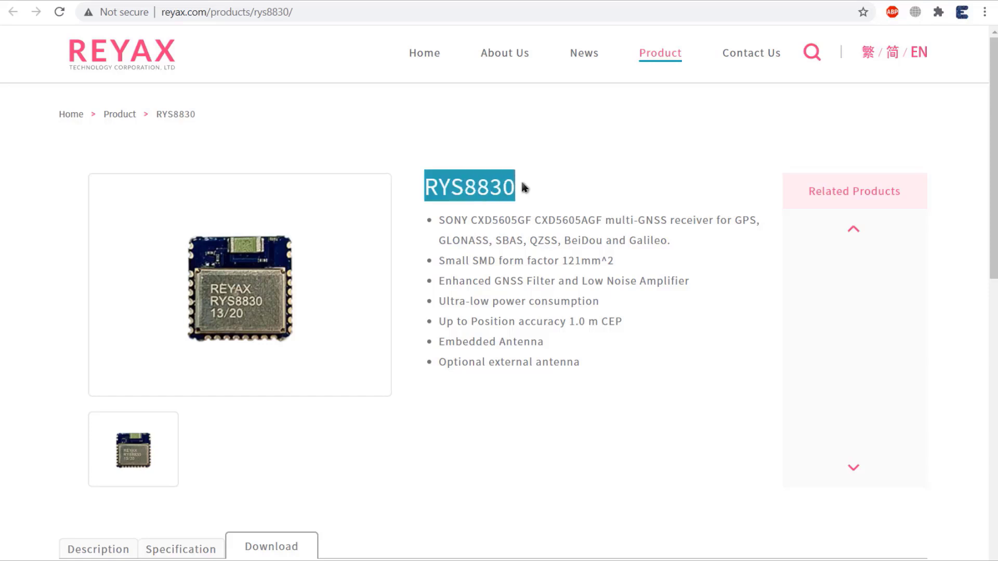
left_click(569, 232)
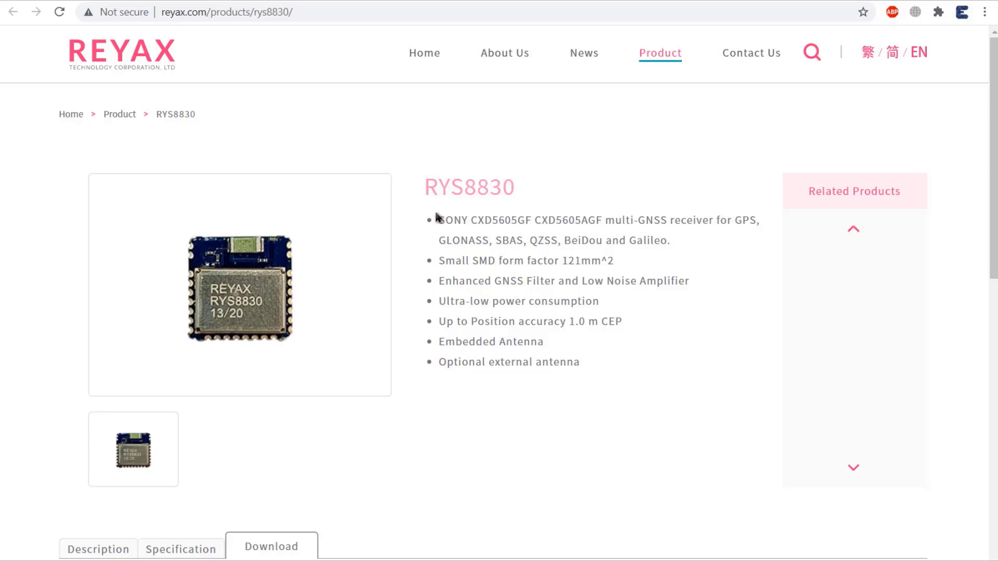
left_click_drag(439, 223, 595, 358)
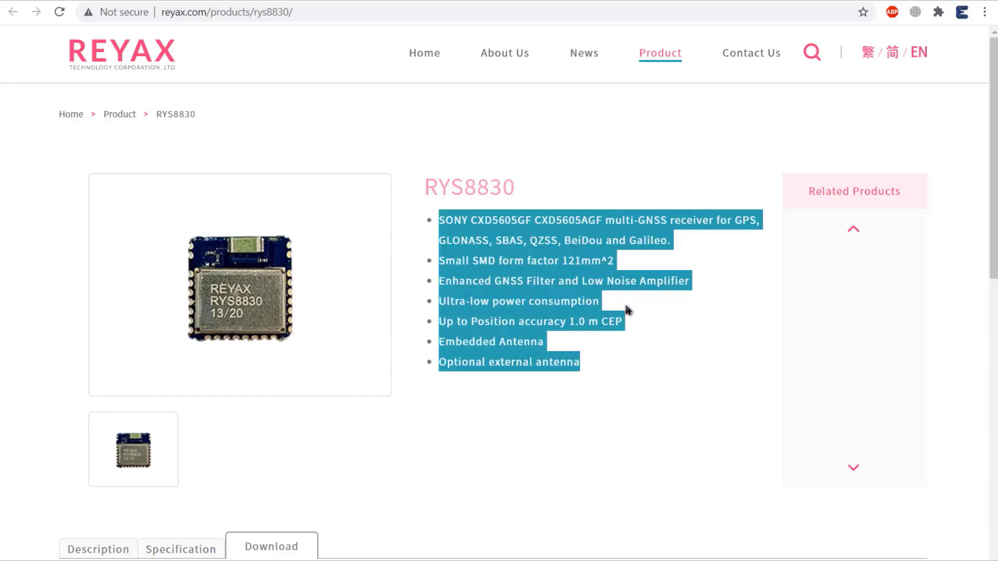
left_click(602, 303)
scroll(564, 297, "down", 1)
scroll(564, 294, "down", 3)
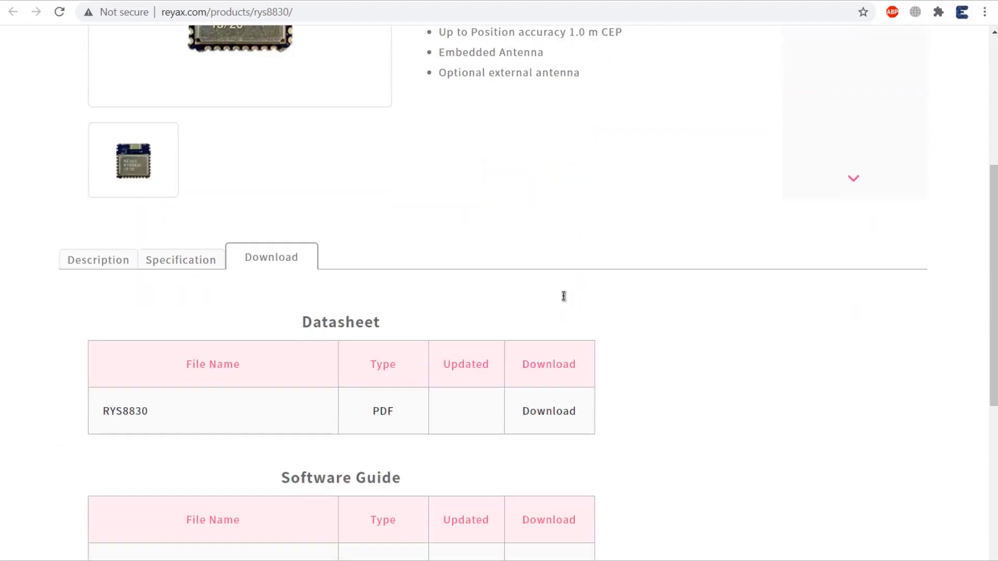
scroll(564, 294, "down", 2)
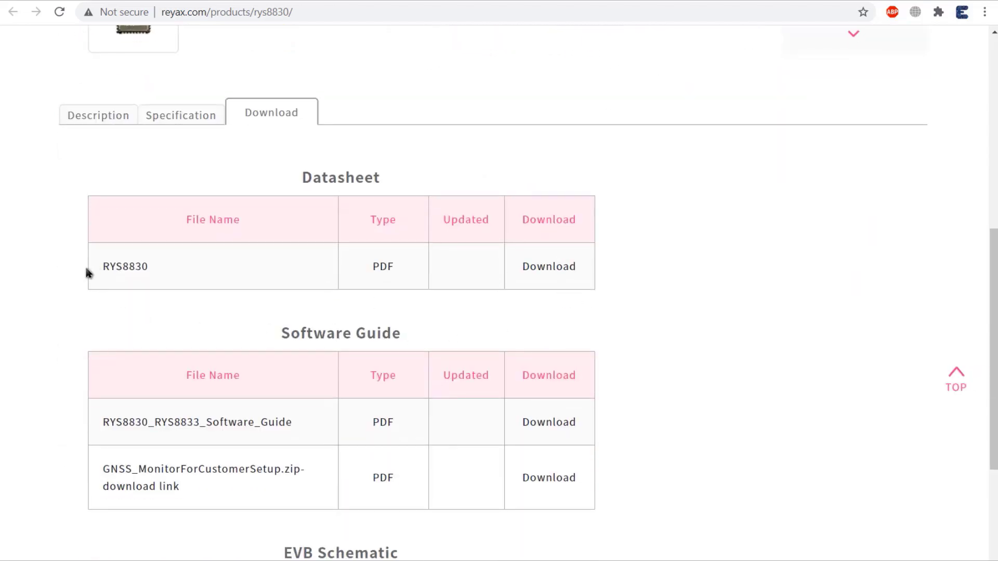
Highlight the Datasheet, Software Guide, GNSS monitor setup link and EVB Schematic downloads.
left_click_drag(103, 263, 151, 268)
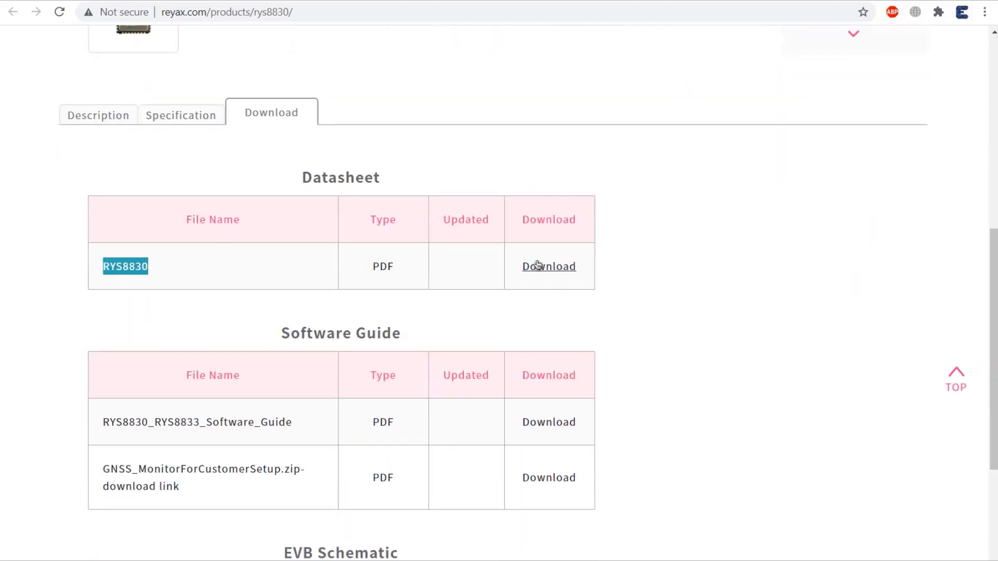
left_click(106, 379)
scroll(132, 360, "down", 2)
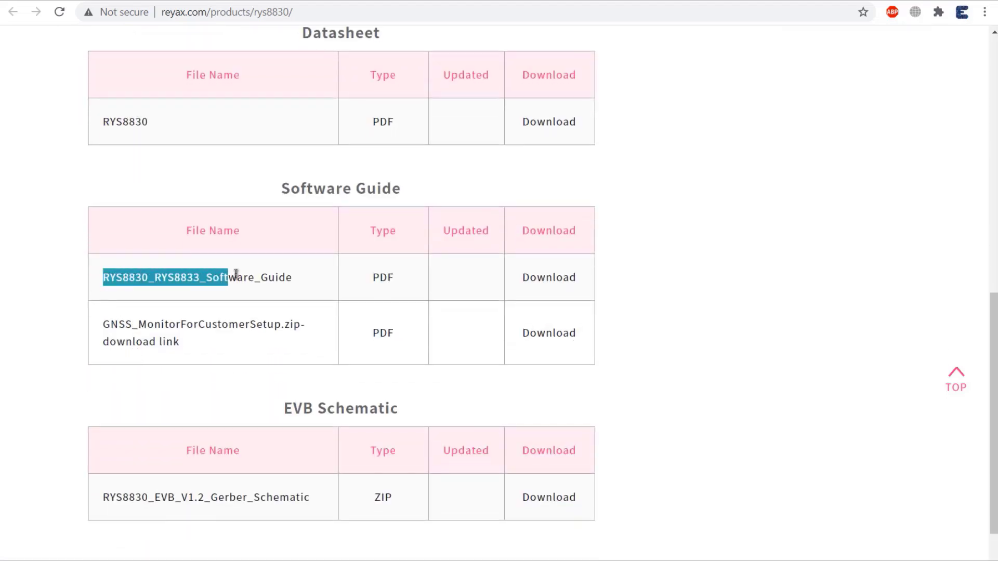
left_click_drag(108, 273, 289, 279)
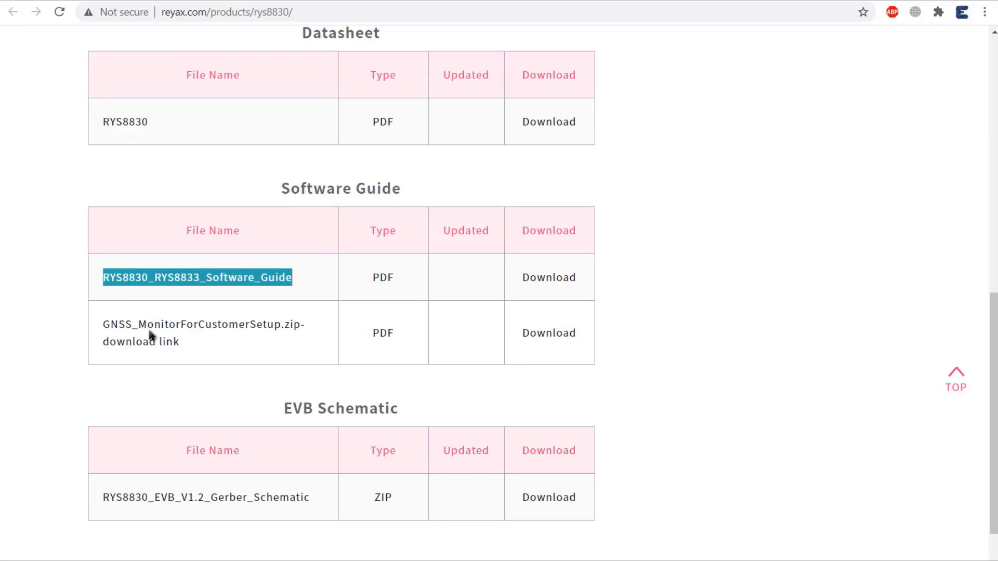
left_click_drag(104, 325, 187, 346)
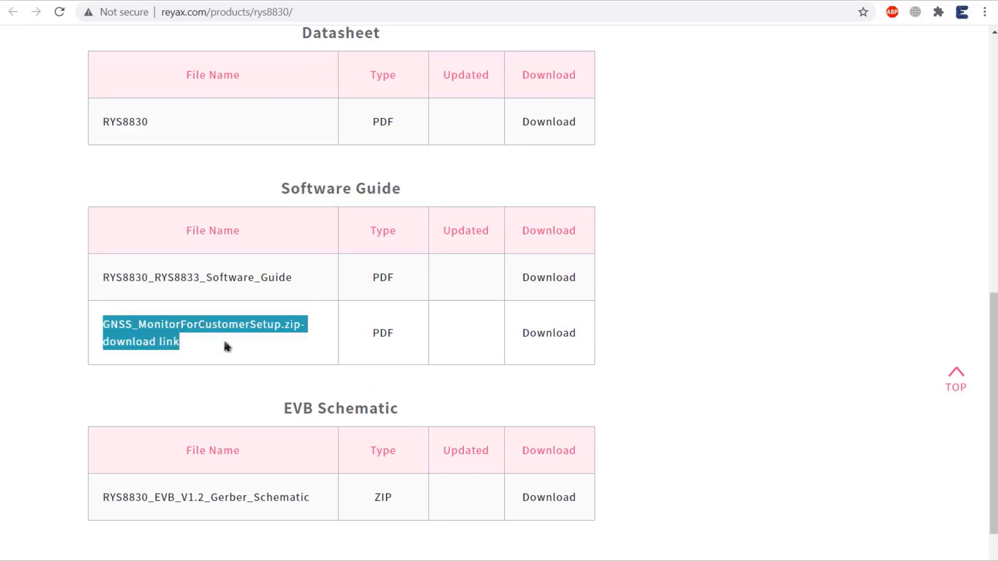
left_click(266, 364)
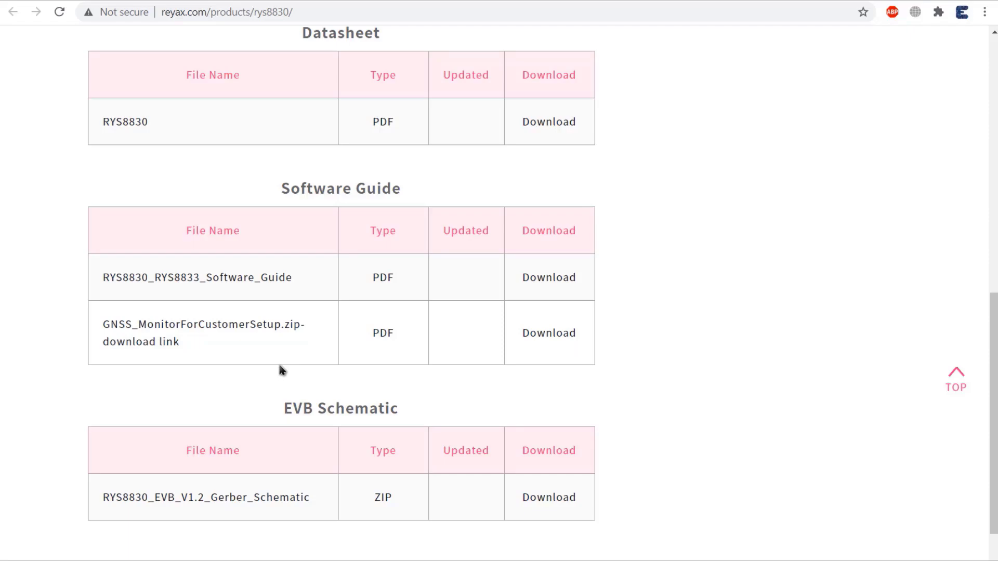
left_click_drag(105, 497, 310, 497)
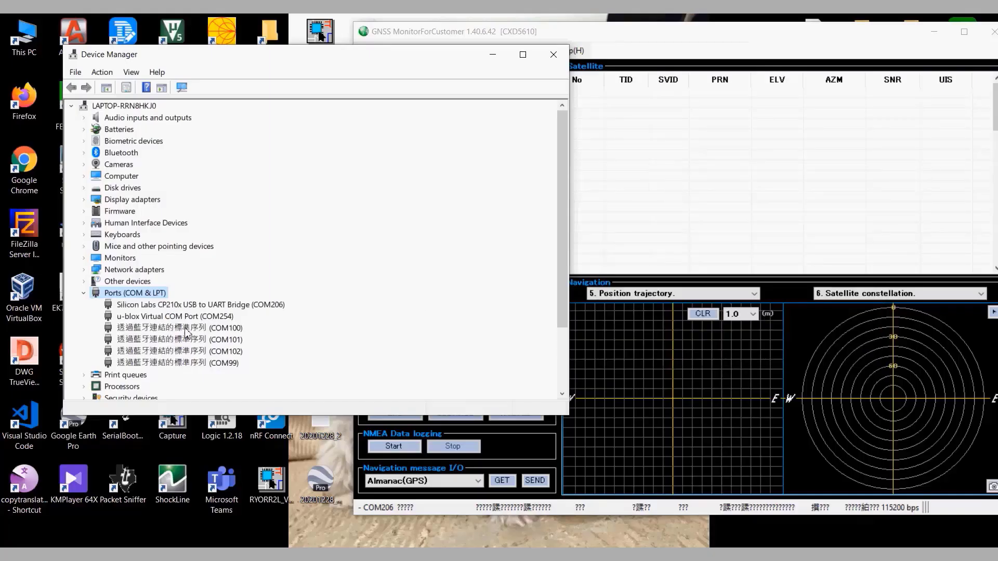
Select Silicon Labs CP210x USB to UART Bridge (COM206) under Ports (COM & LPT).
left_click(191, 306)
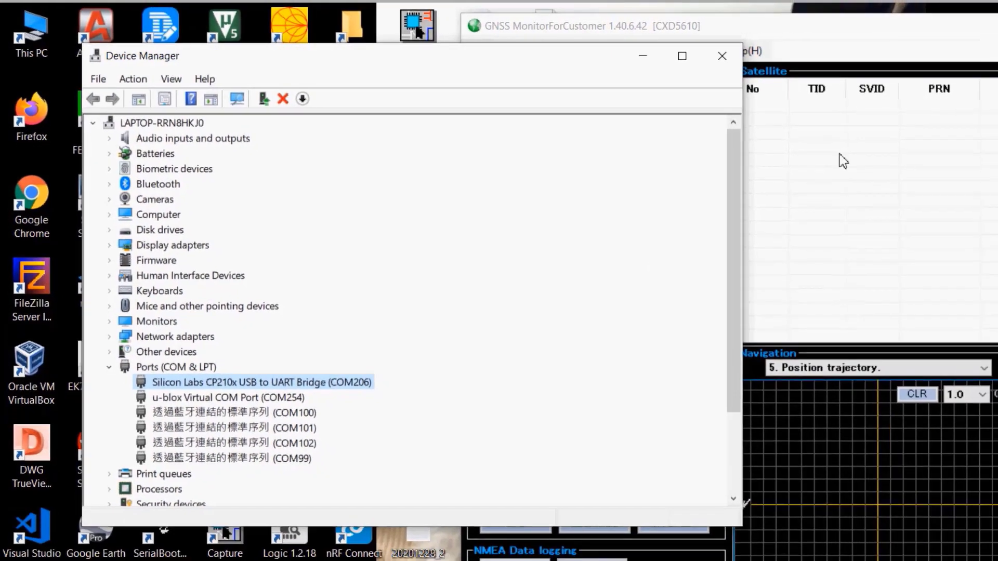
Connect the monitor on COM206 at 115200 bps, then send IDLE and HOT start.
left_click(780, 152)
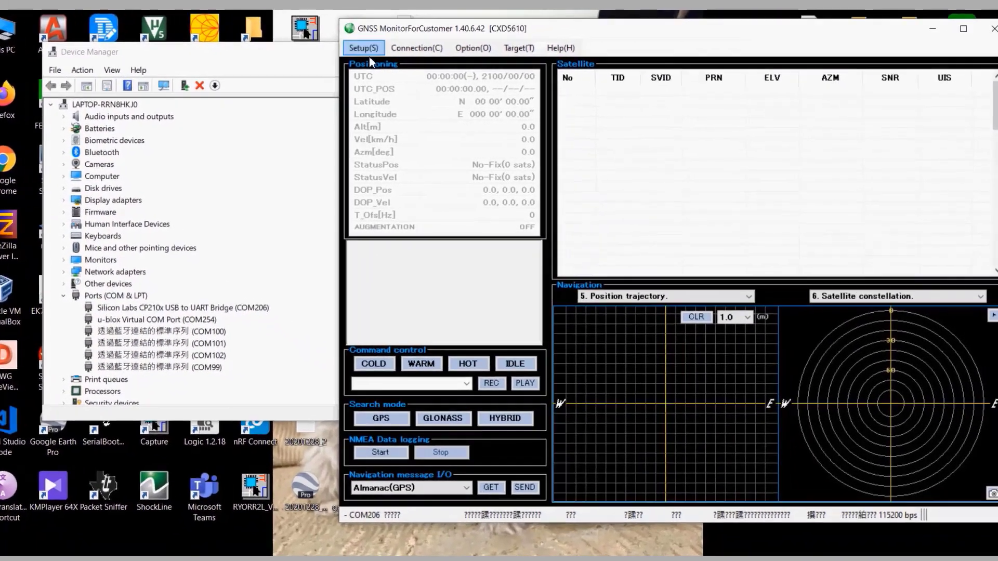
left_click(403, 50)
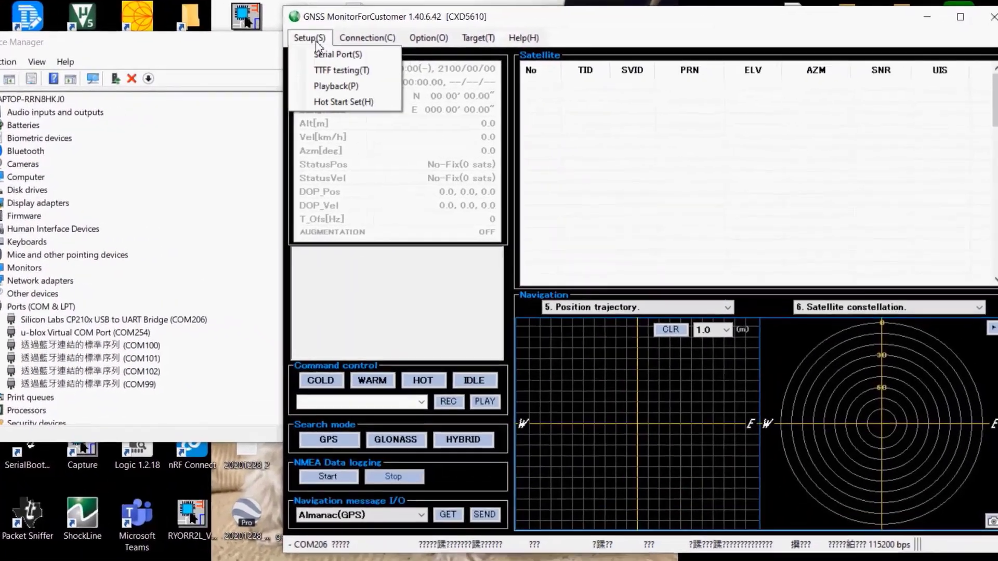
left_click(312, 52)
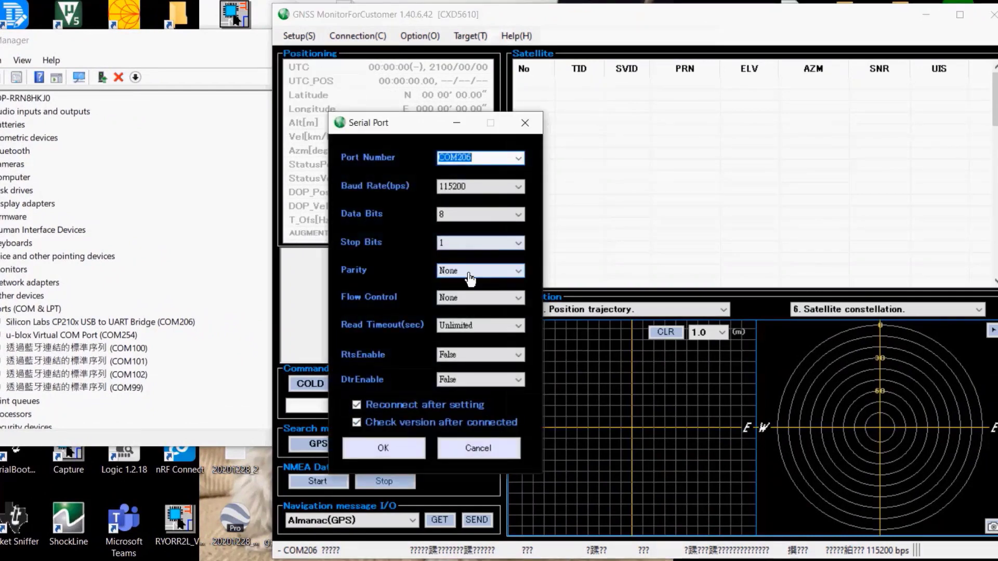
left_click(409, 457)
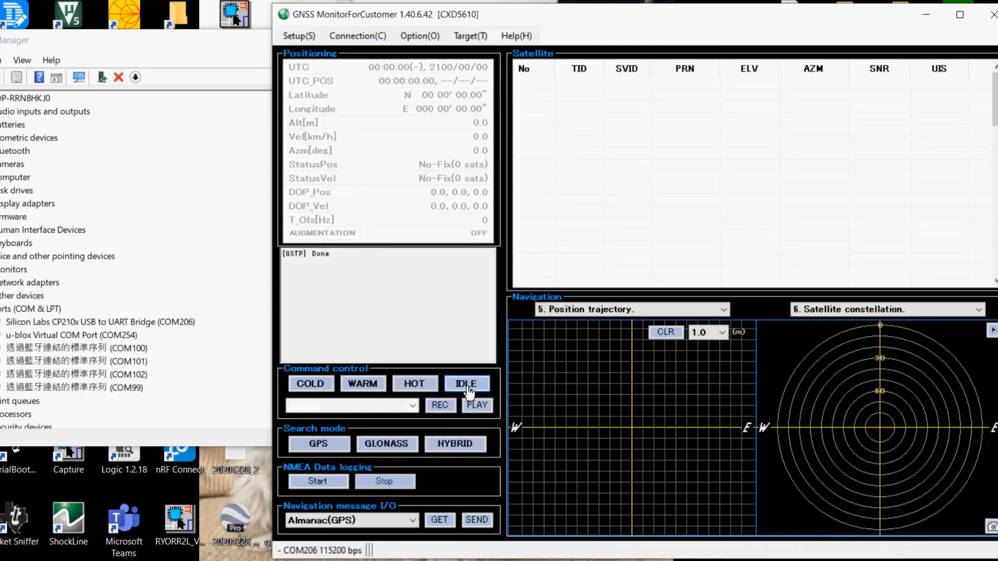
left_click(468, 392)
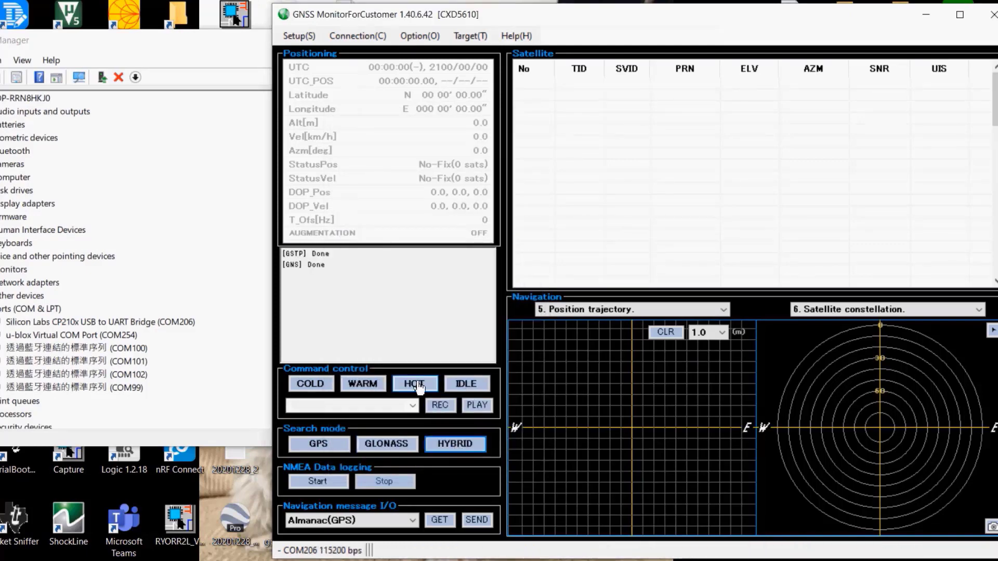
left_click(417, 388)
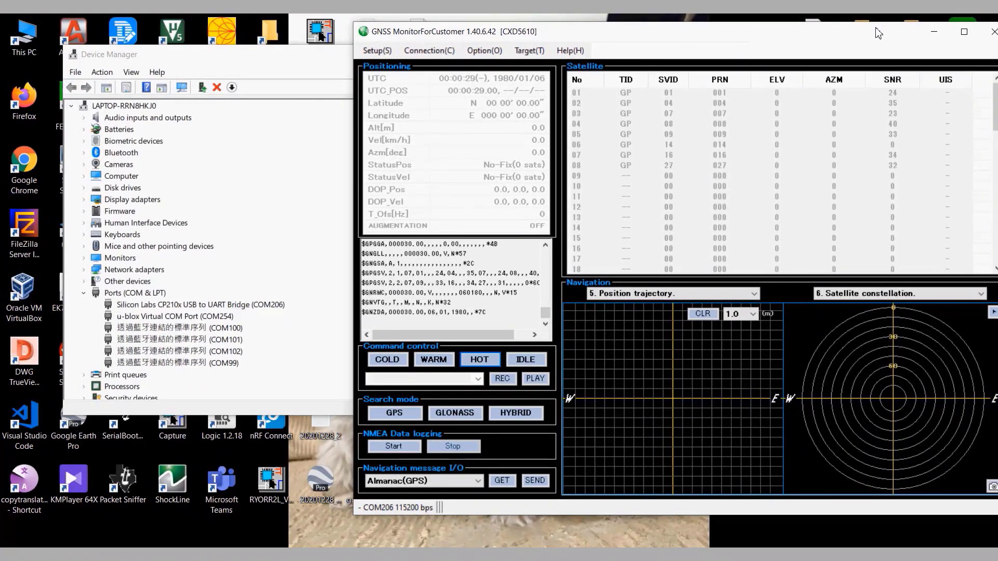
Shift the monitor window left, wait for the 5-satellite 3D fix, then idle the receiver.
left_click_drag(876, 33, 849, 33)
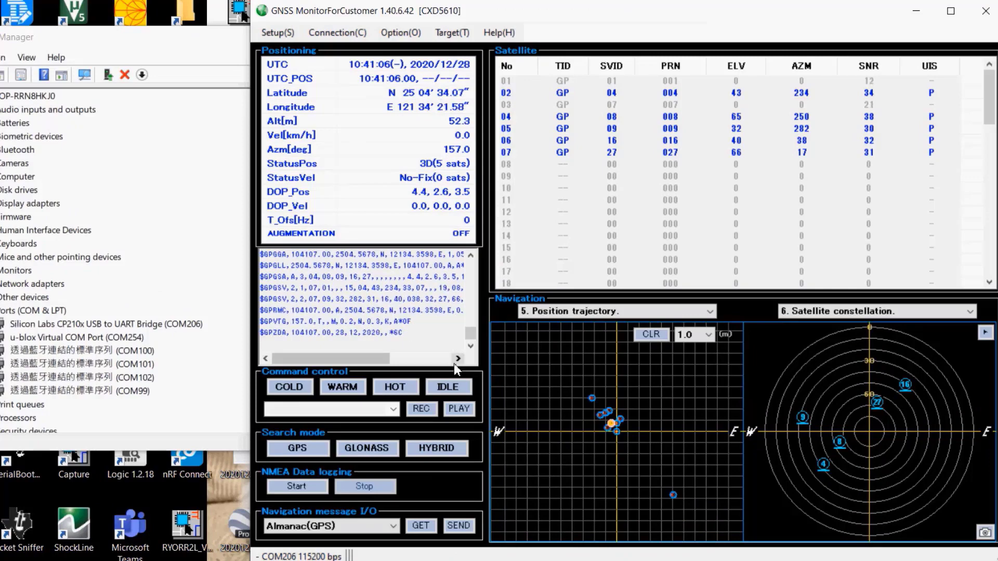
left_click(458, 389)
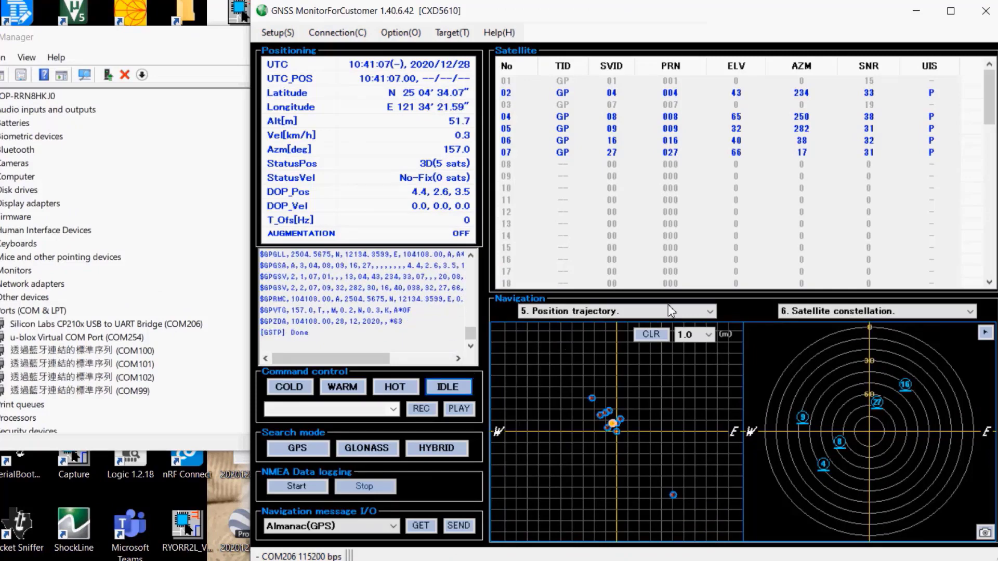